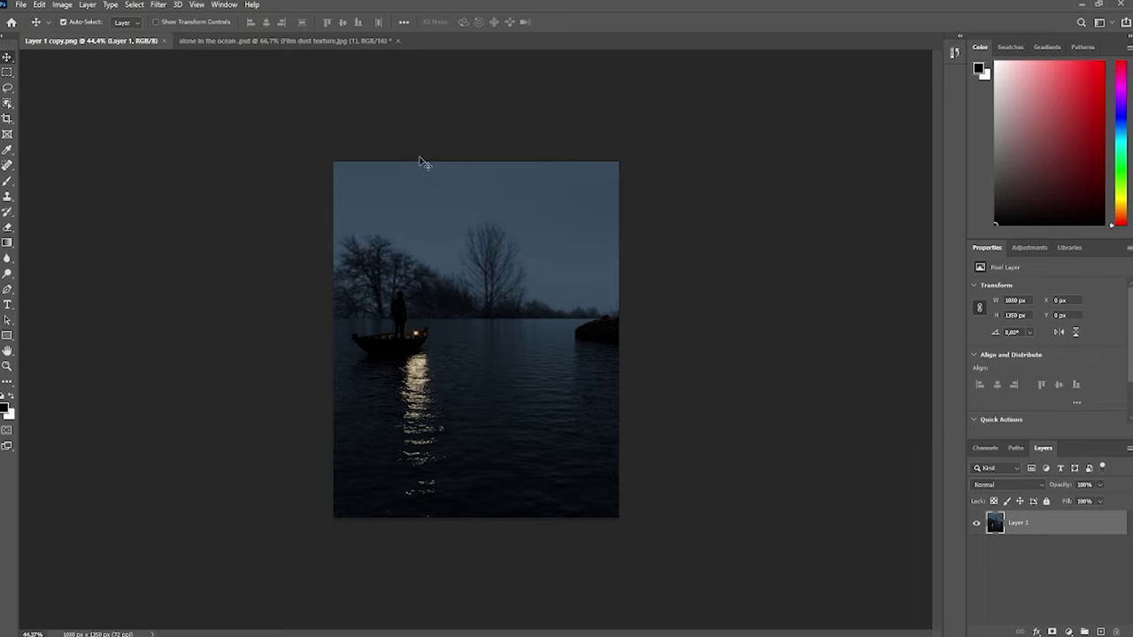
# - Duplicate Layer 1 and hide the original layer
pyautogui.click(160, 7)
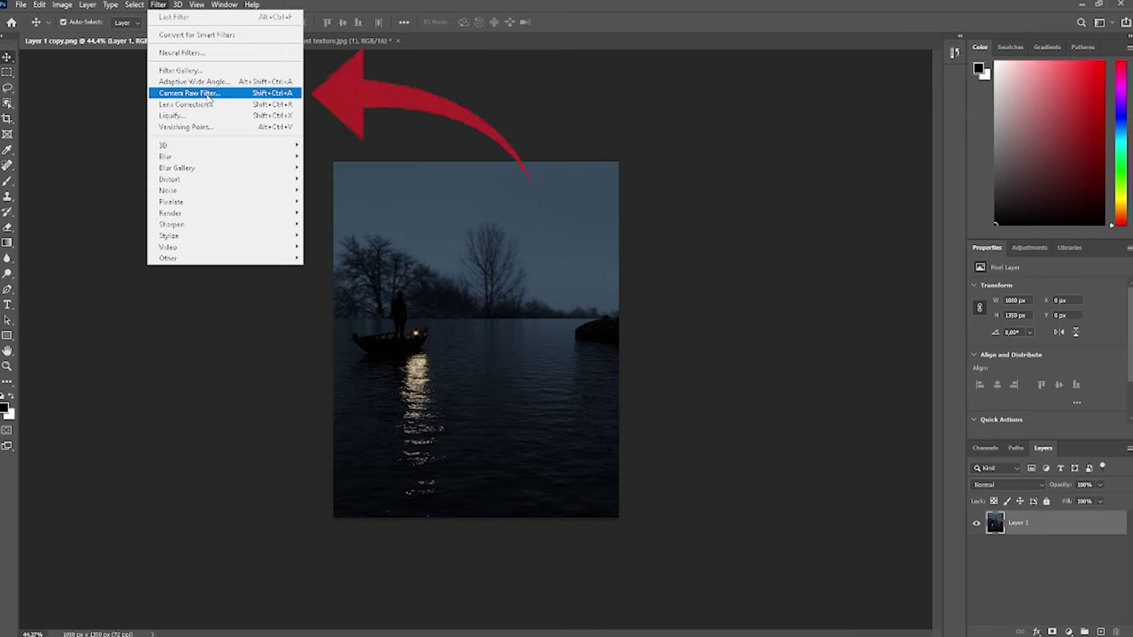
pyautogui.hotkey('ctrl', 'j')
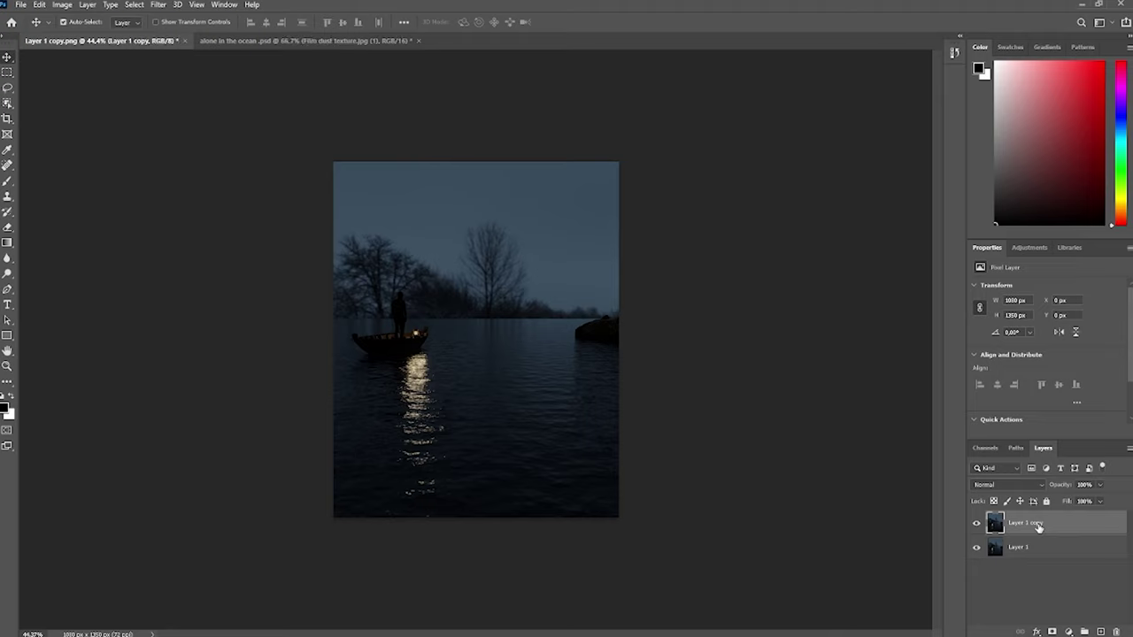
pyautogui.click(977, 547)
# - Open the Camera Raw Filter on Layer 1 copy with Shift+Ctrl+A
pyautogui.click(156, 5)
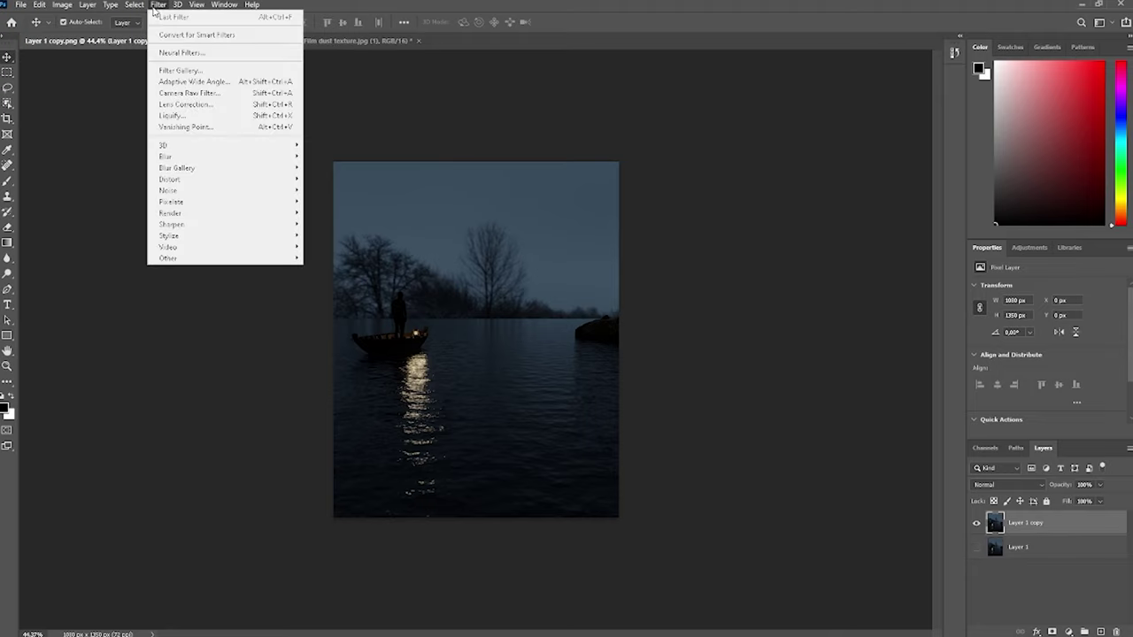
pyautogui.click(193, 92)
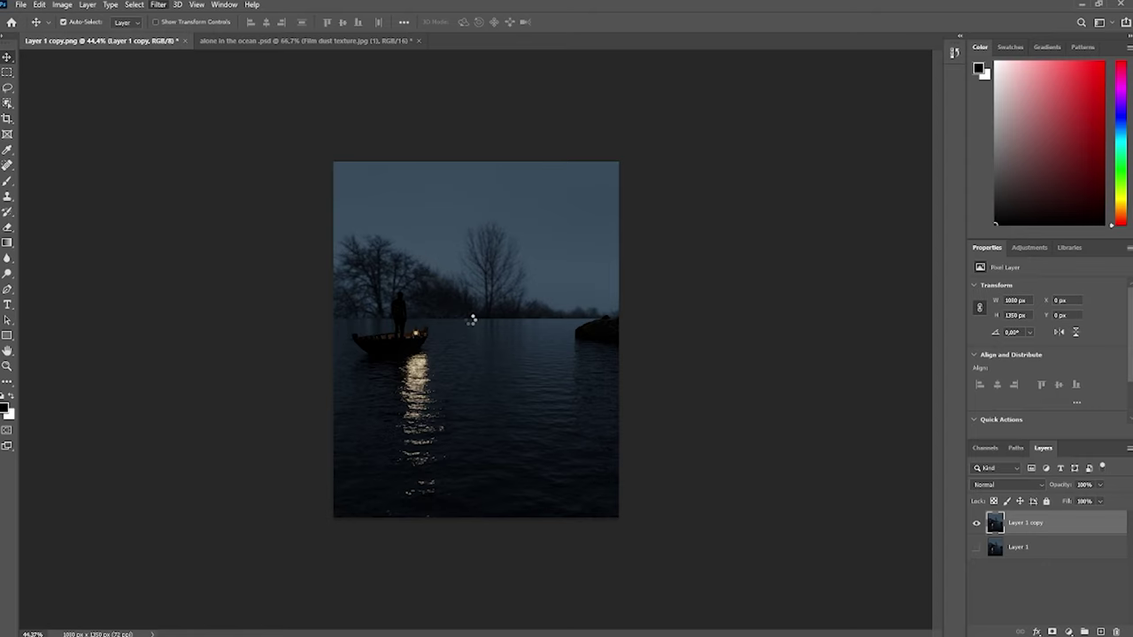
pyautogui.hotkey('ctrl', 'shift', 'a')
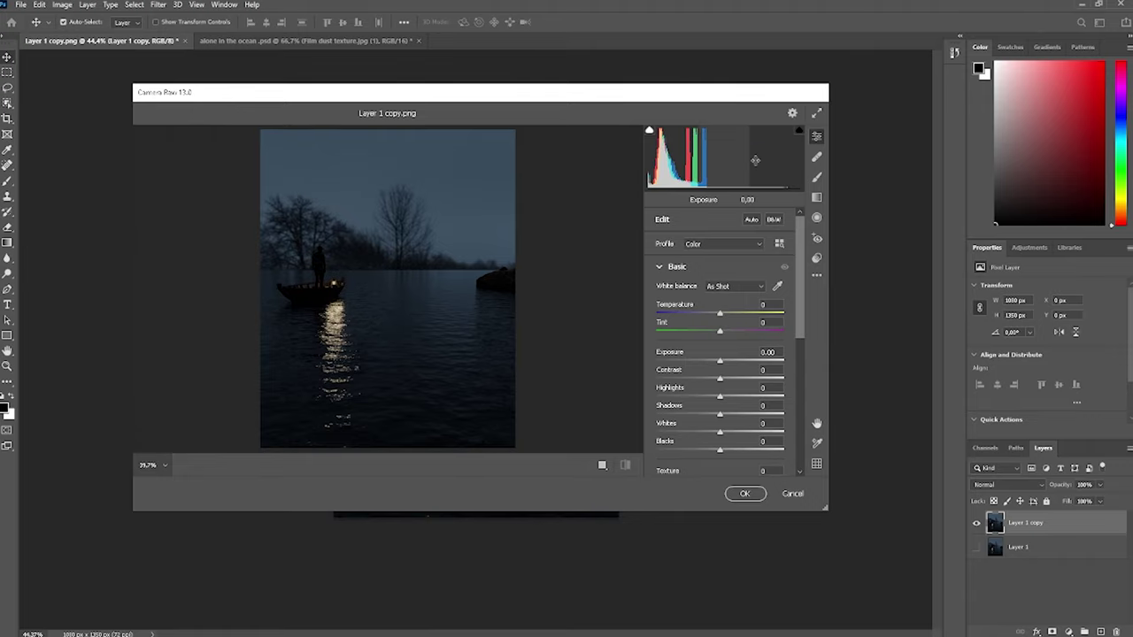
# - Enlarge the Camera Raw dialog and set Temperature +10 and Tint -7
pyautogui.moveTo(831, 459); pyautogui.dragTo(890, 459)
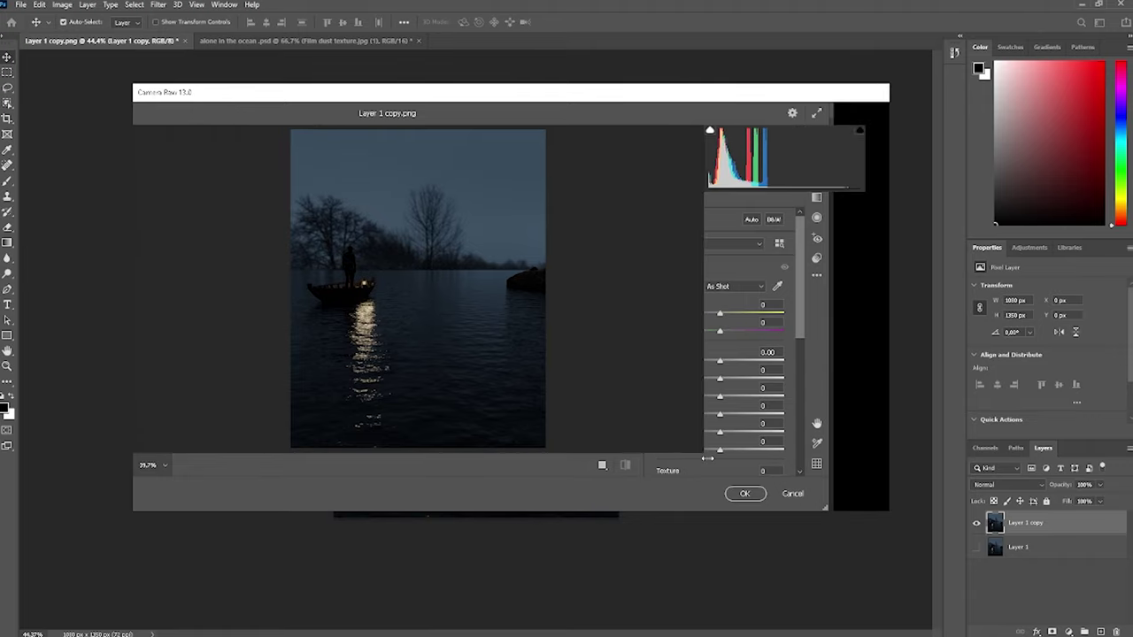
pyautogui.moveTo(657, 512); pyautogui.dragTo(659, 549)
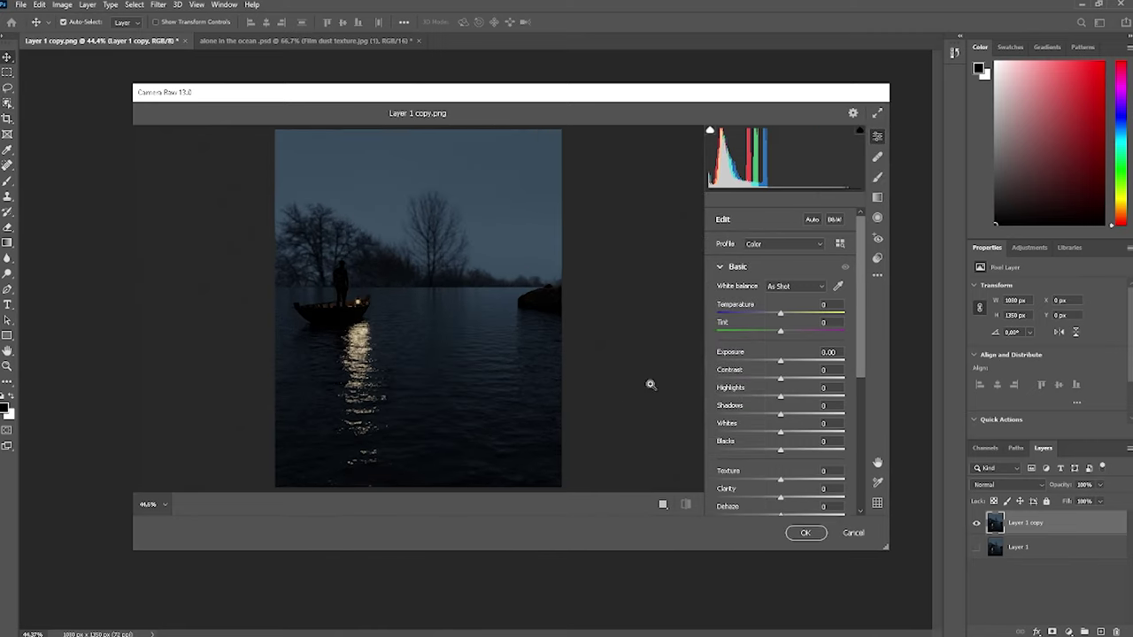
pyautogui.moveTo(783, 317); pyautogui.dragTo(789, 317)
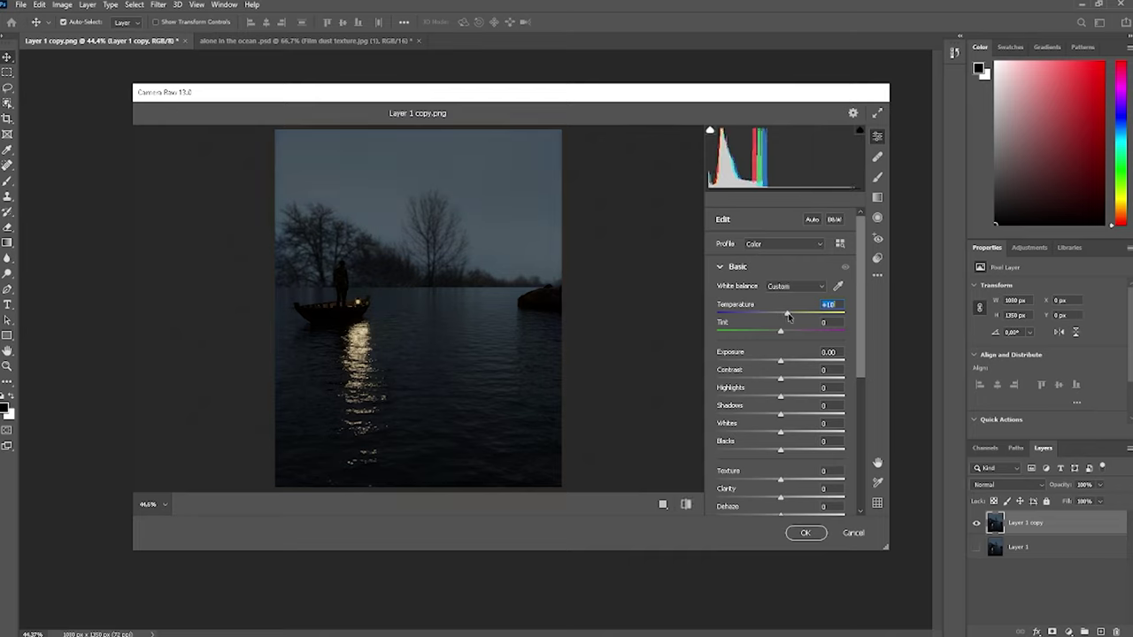
pyautogui.moveTo(786, 332); pyautogui.dragTo(778, 334)
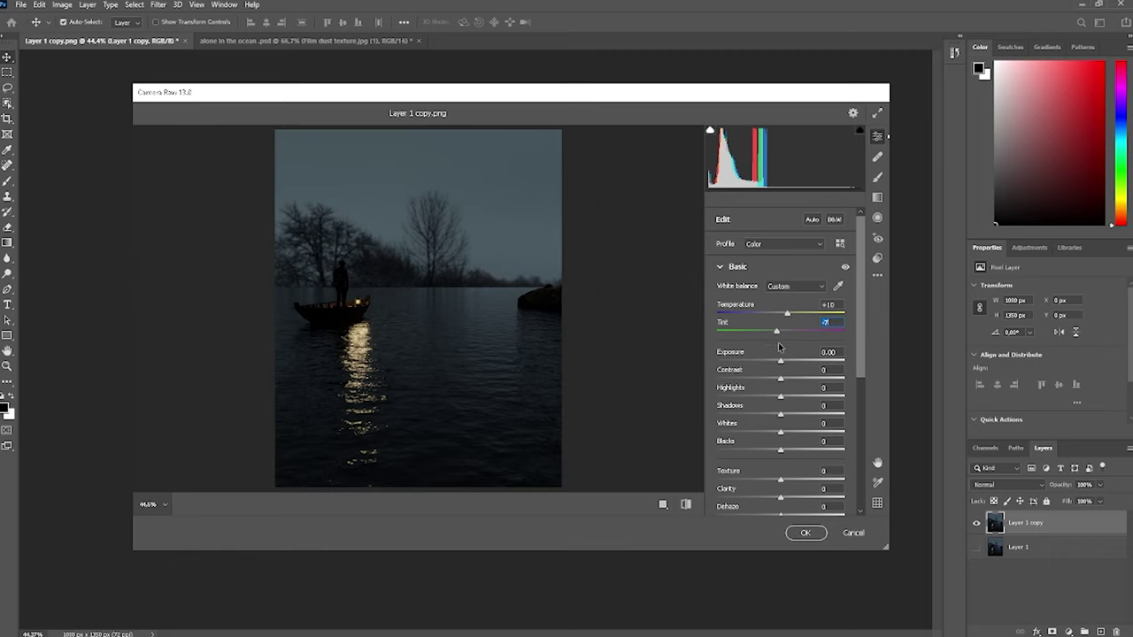
# - Set Exposure +0.30, Contrast +19, Highlights +11 and Shadows -12
pyautogui.moveTo(780, 363); pyautogui.dragTo(792, 381)
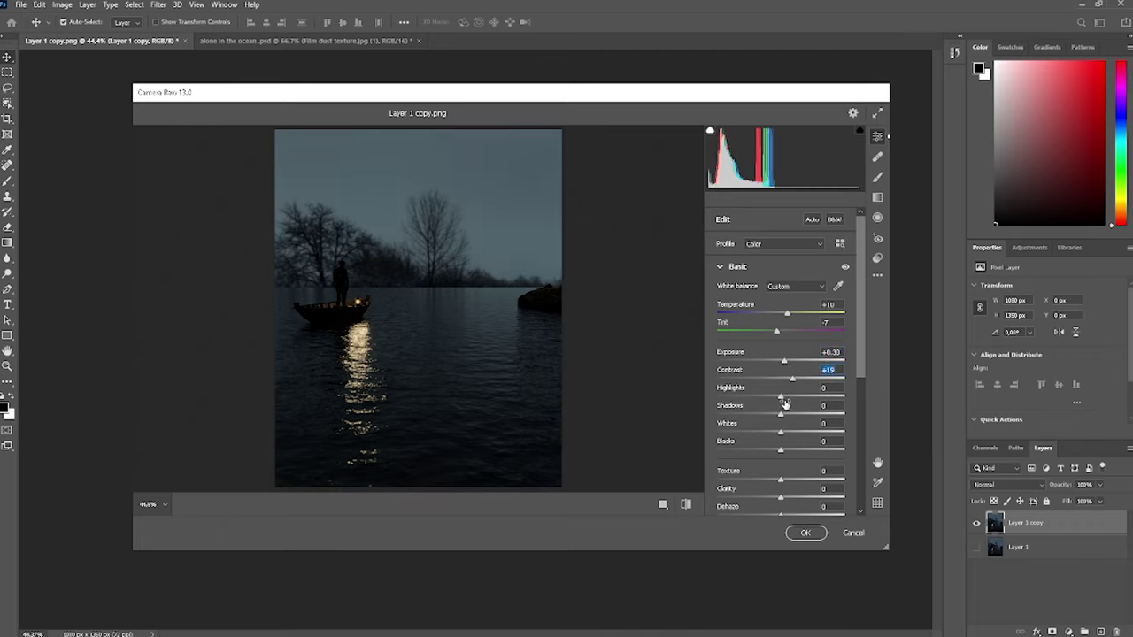
pyautogui.moveTo(780, 399); pyautogui.dragTo(788, 401)
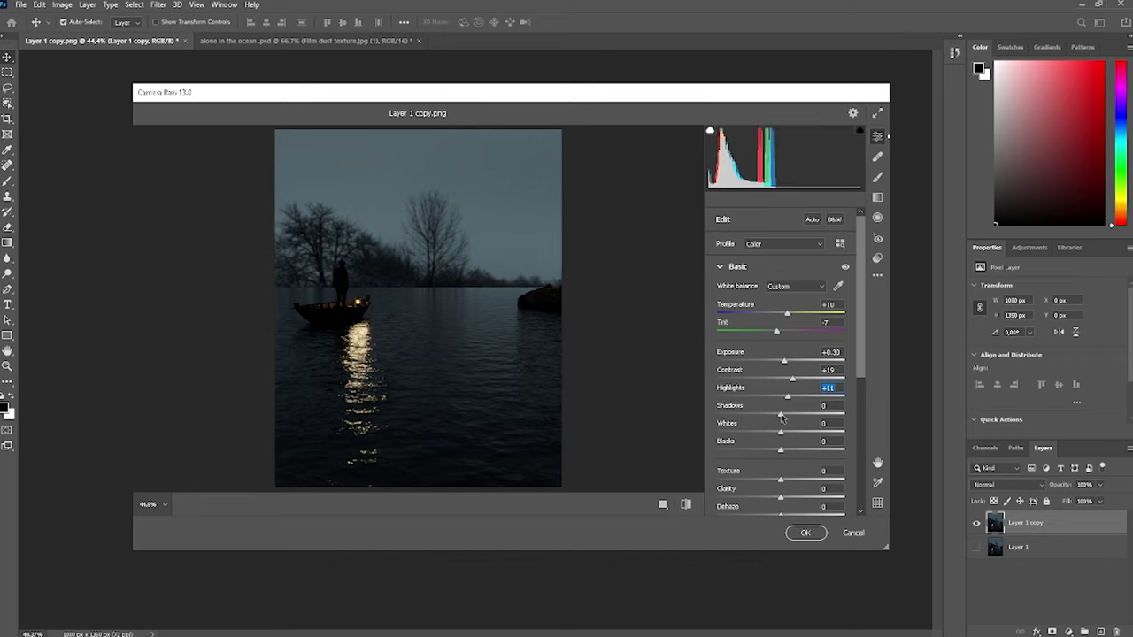
pyautogui.moveTo(781, 419); pyautogui.dragTo(773, 416)
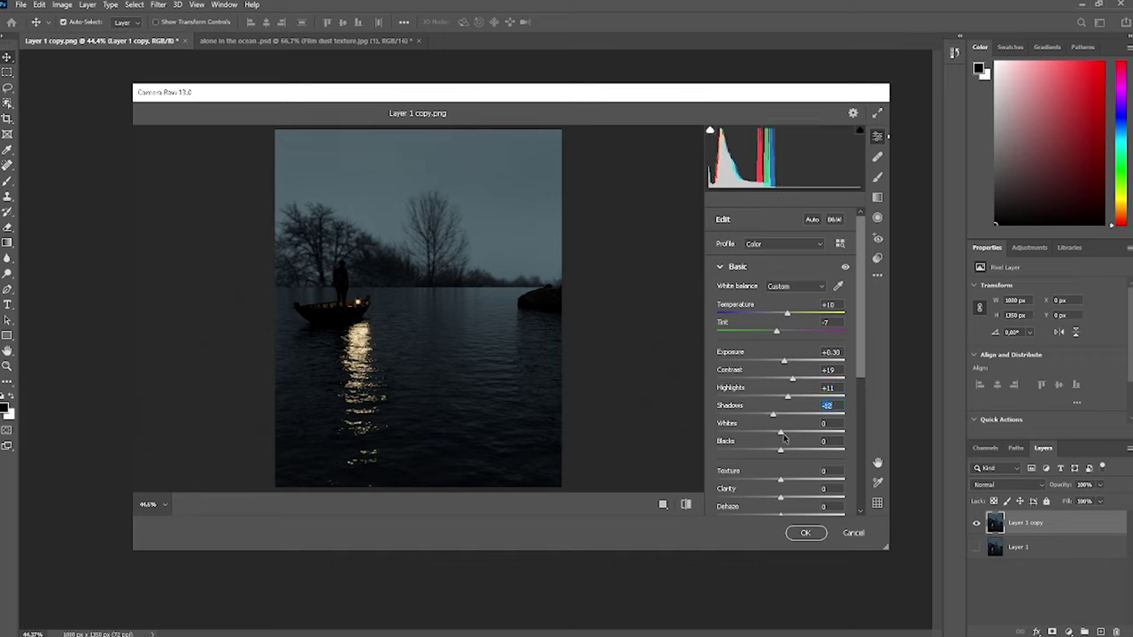
pyautogui.scroll(-1, 803, 437)
pyautogui.scroll(-2, 803, 437)
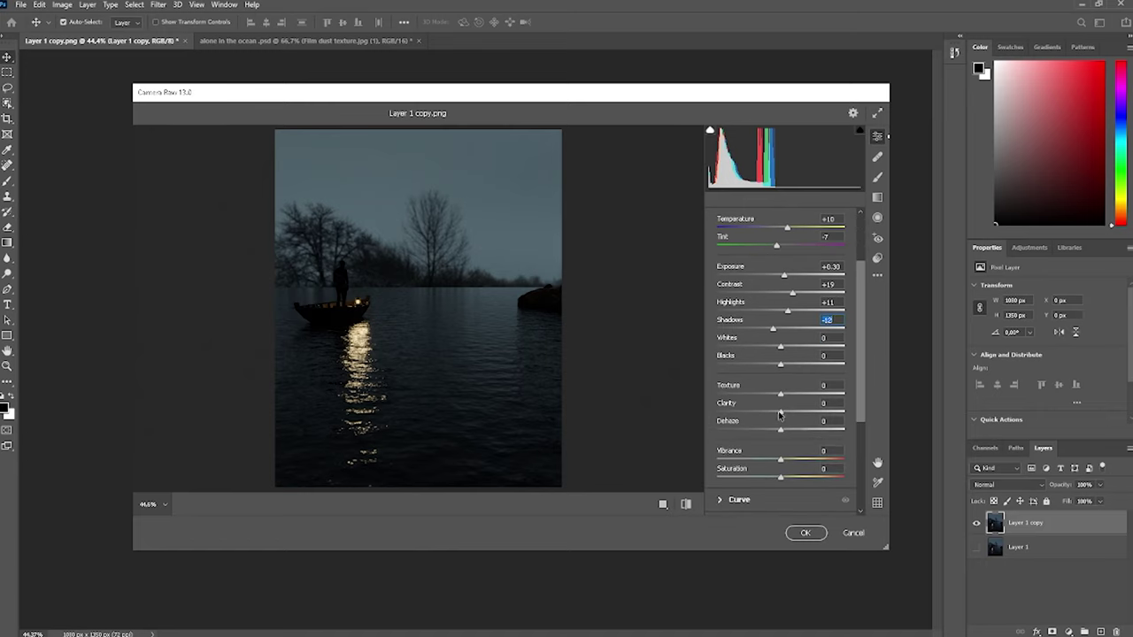
# - Settle Texture at +8 and Clarity at +12 after trying stronger values
pyautogui.moveTo(780, 414); pyautogui.dragTo(795, 415)
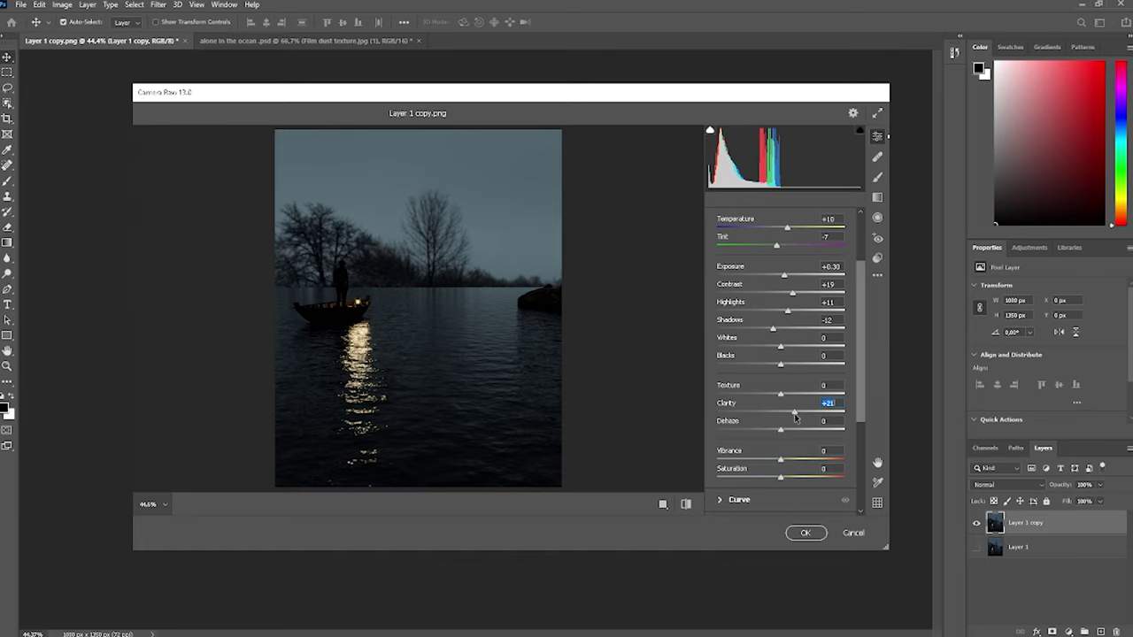
pyautogui.moveTo(794, 418); pyautogui.dragTo(701, 411)
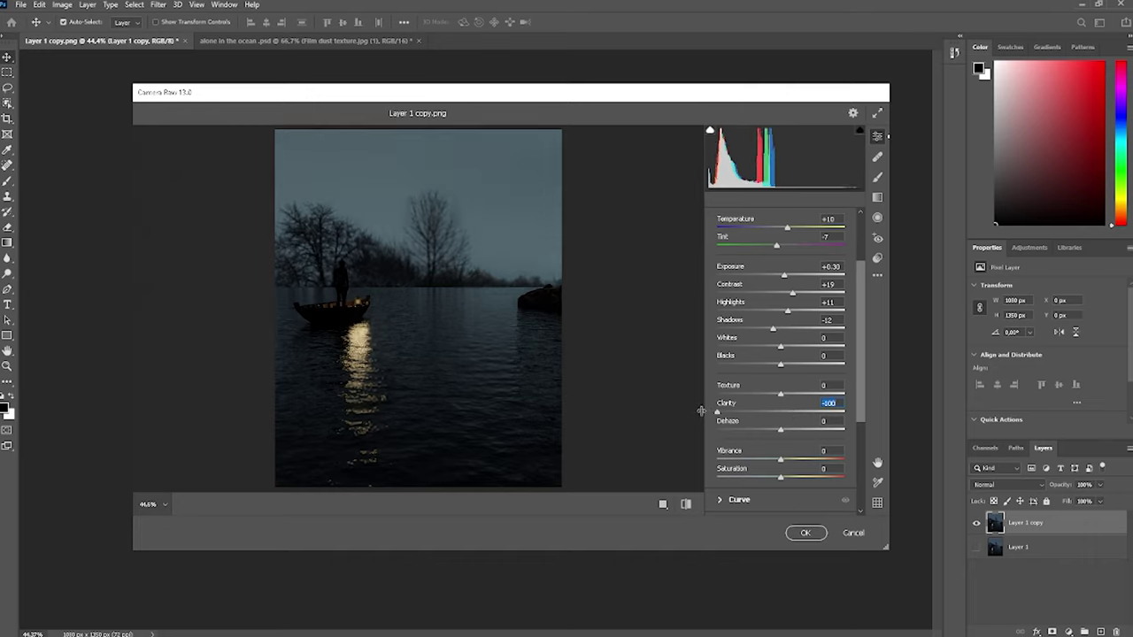
pyautogui.click(722, 413)
pyautogui.moveTo(750, 413); pyautogui.dragTo(794, 414)
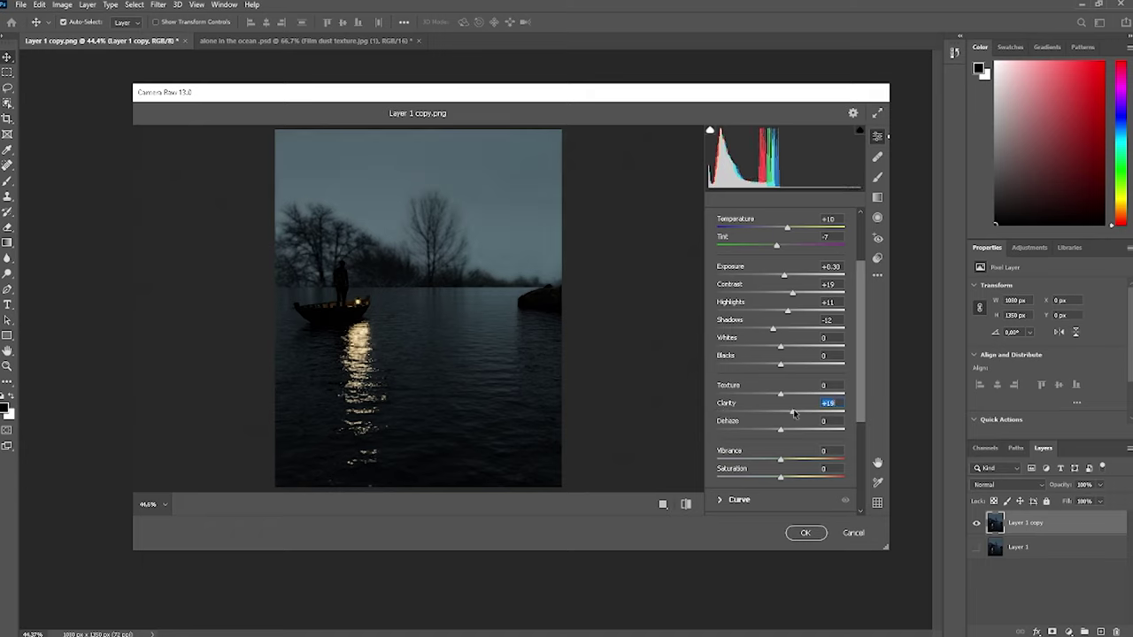
pyautogui.moveTo(794, 414); pyautogui.dragTo(791, 413)
pyautogui.moveTo(780, 399)
pyautogui.mouseDown()
pyautogui.moveTo(818, 401)
pyautogui.moveTo(717, 398)
pyautogui.moveTo(789, 402)
pyautogui.mouseUp()
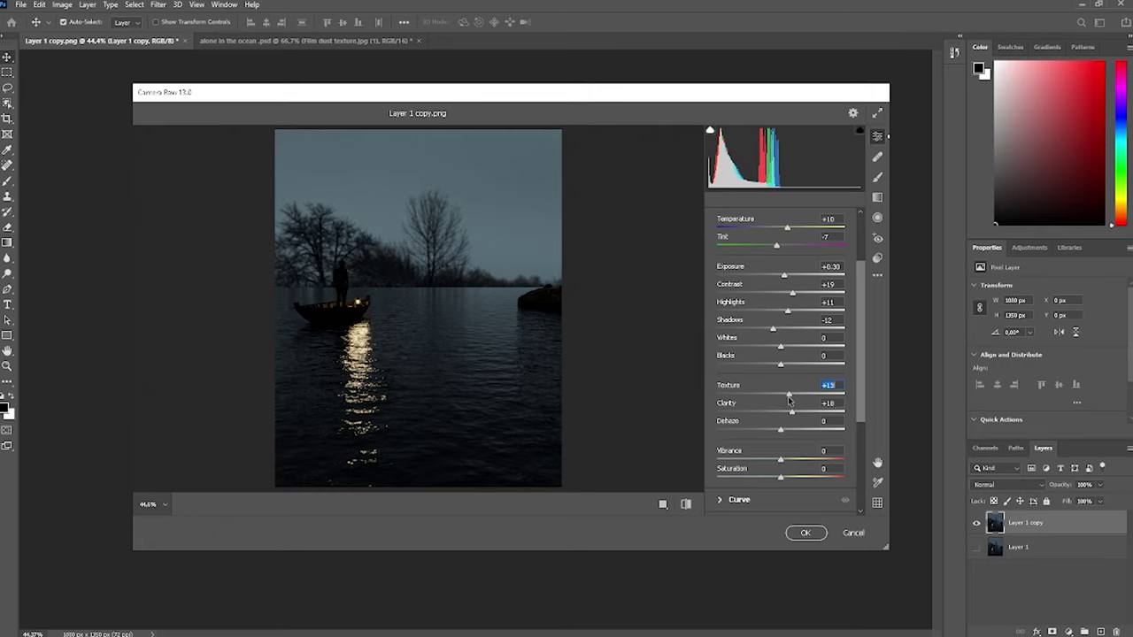
pyautogui.moveTo(788, 401); pyautogui.dragTo(785, 403)
pyautogui.click(793, 414)
pyautogui.press('Down')
pyautogui.press('Down')
pyautogui.press('Down')
pyautogui.press('Down')
pyautogui.press('Down')
pyautogui.press('Down')
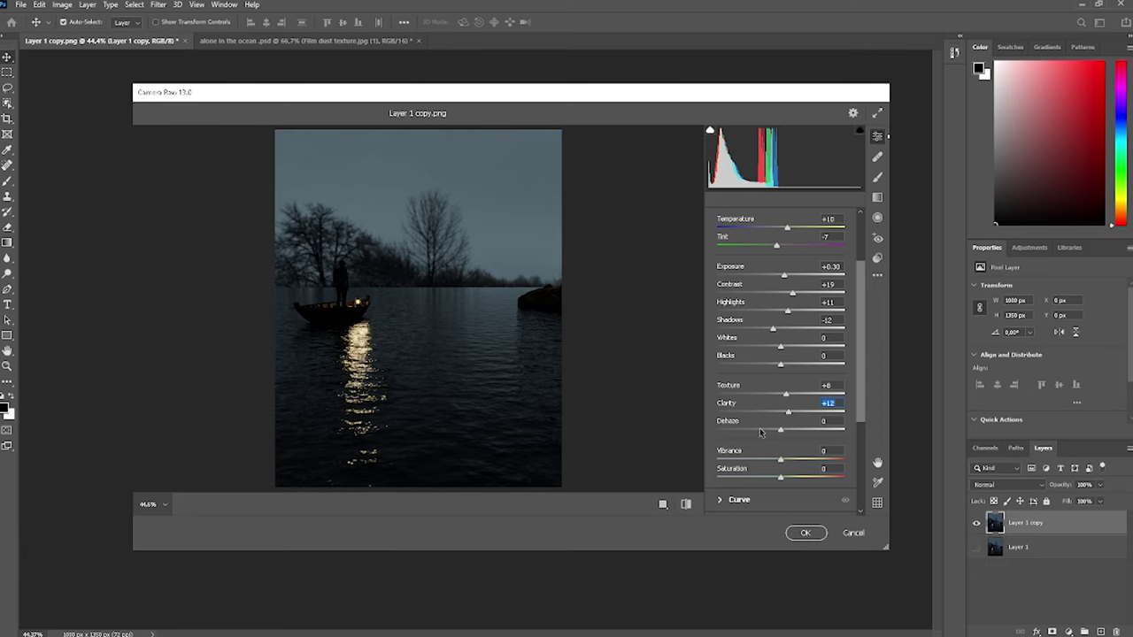
# - Raise Saturation to +11 in the Basic panel
pyautogui.scroll(-2, 760, 432)
pyautogui.moveTo(780, 420); pyautogui.dragTo(788, 423)
pyautogui.press('Up')
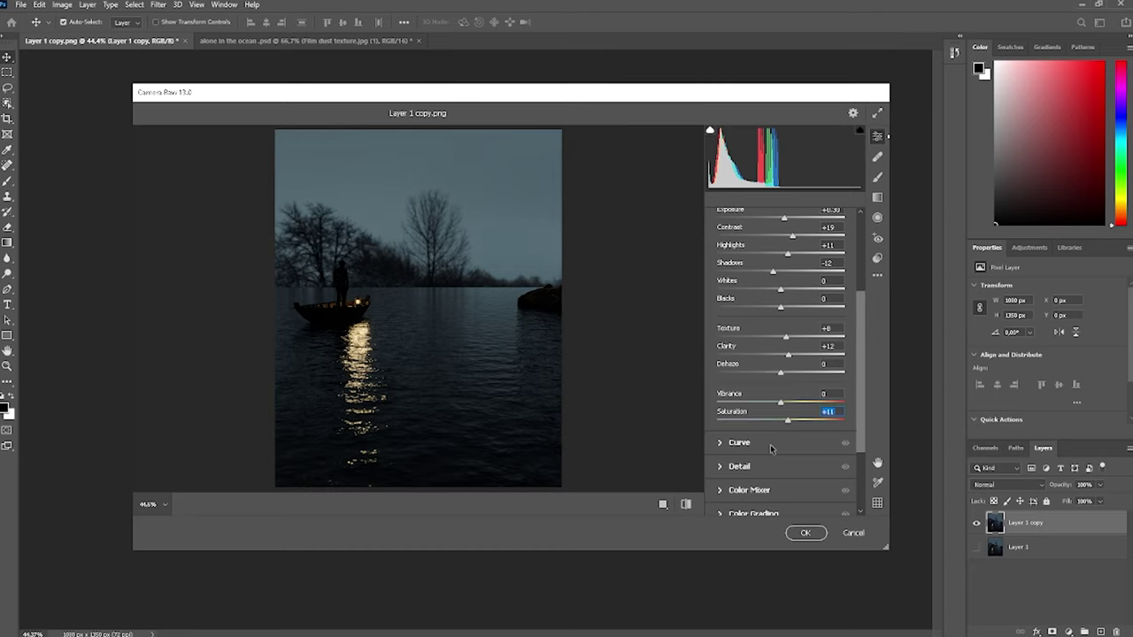
pyautogui.scroll(-2, 770, 449)
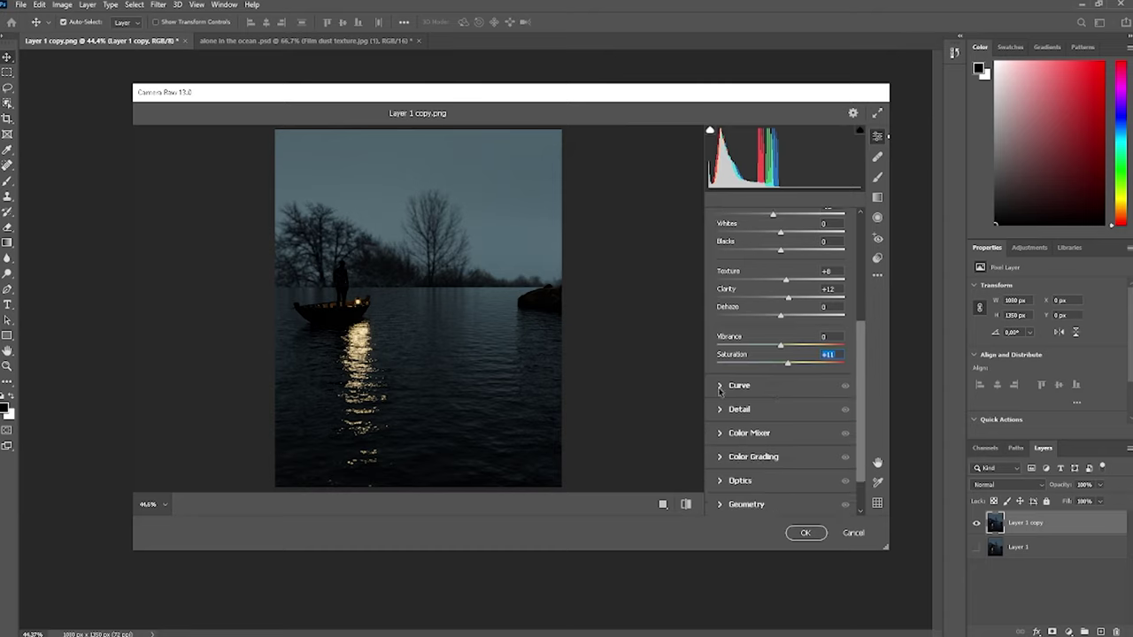
pyautogui.scroll(-1, 735, 410)
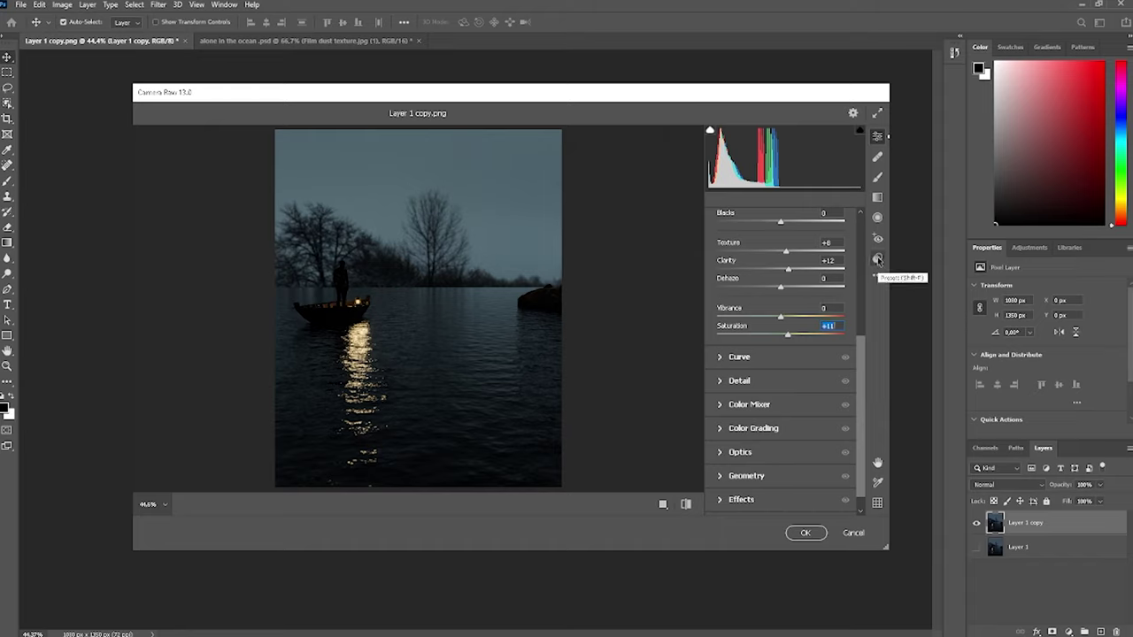
# - Compare the grade against the original with the before/after toggle, then apply it to Layer 1 copy
pyautogui.click(878, 260)
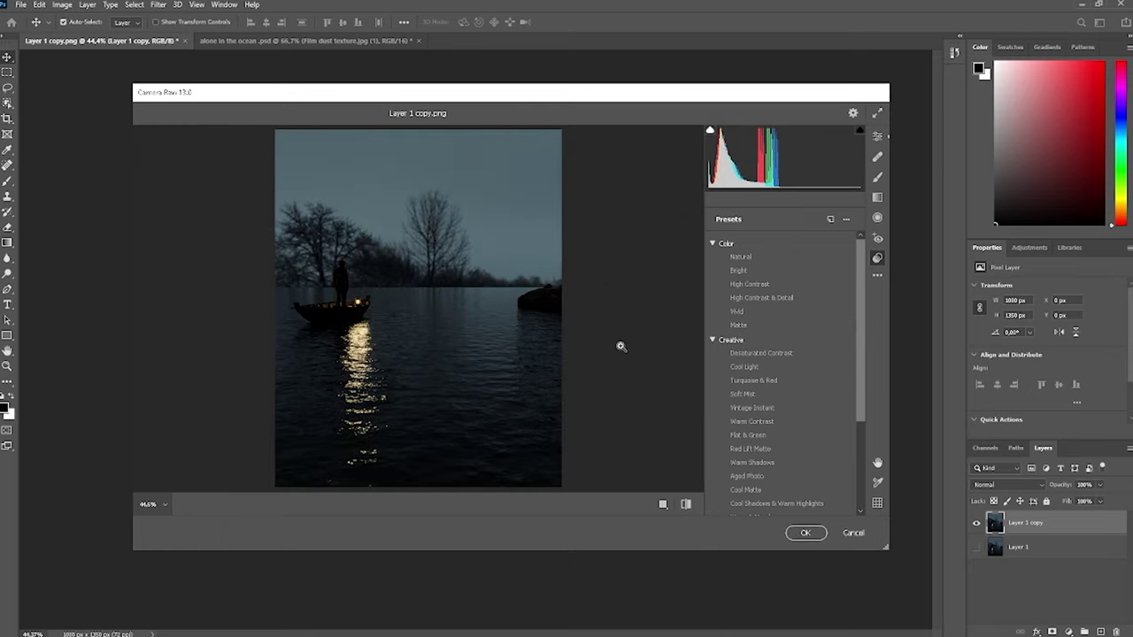
pyautogui.click(687, 506)
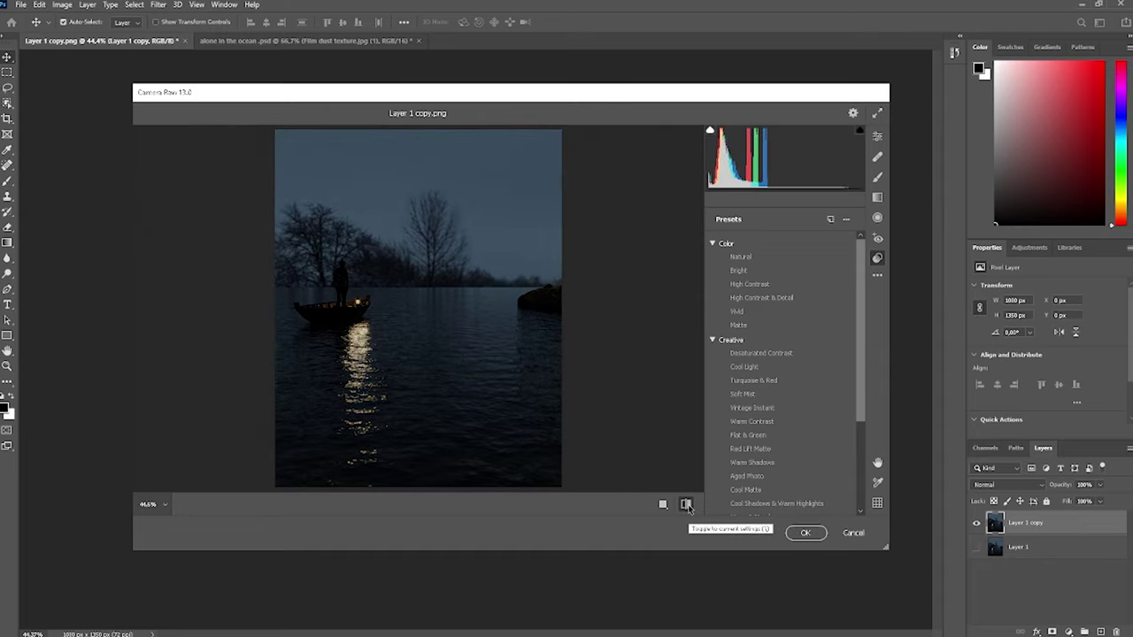
pyautogui.click(687, 506)
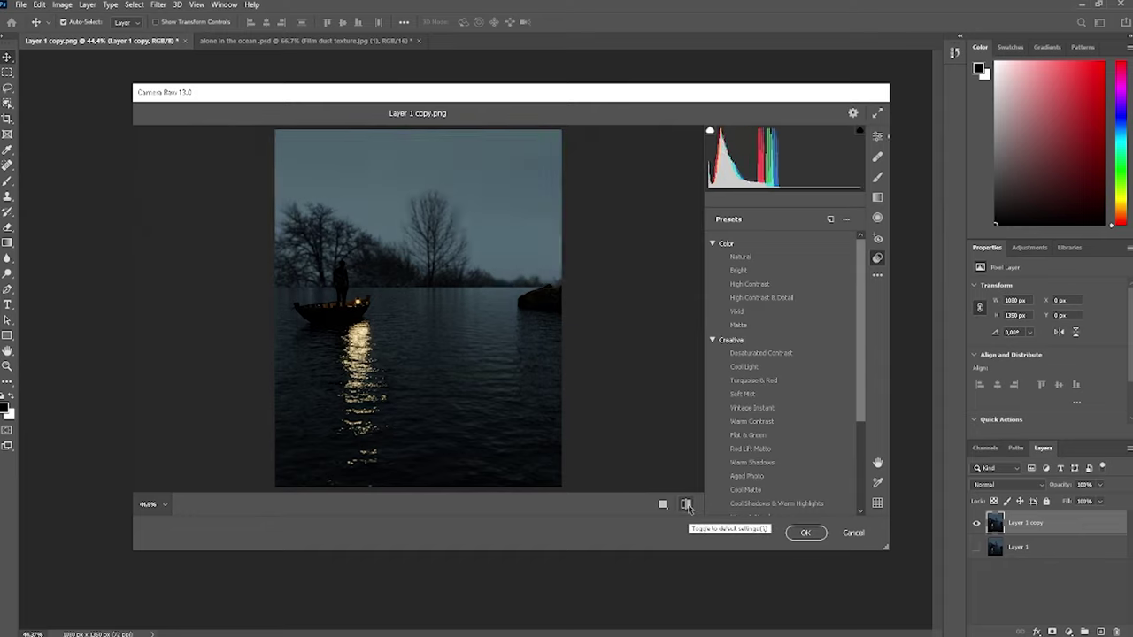
pyautogui.click(805, 533)
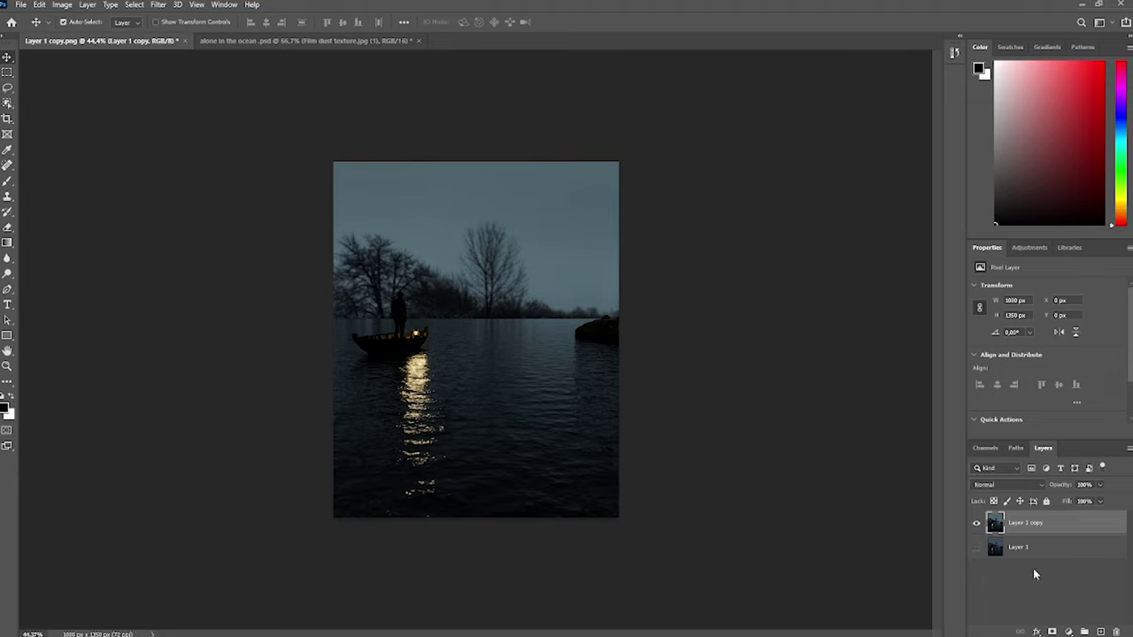
# - Add a Hue/Saturation adjustment layer set to Hue -5 and Saturation -14
pyautogui.click(1069, 632)
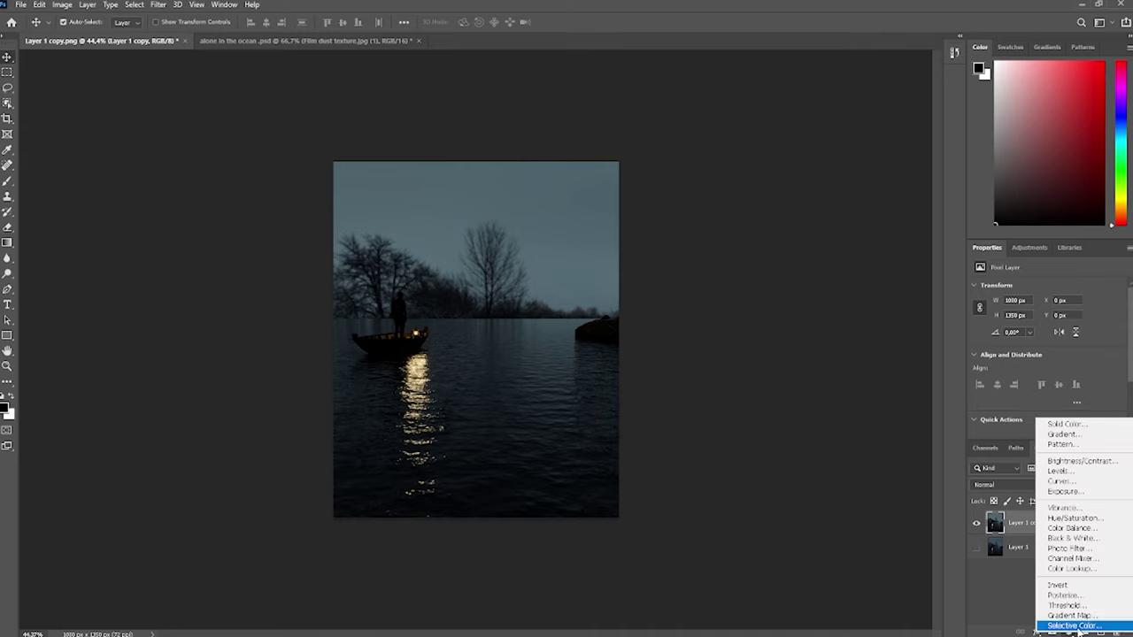
pyautogui.click(1063, 536)
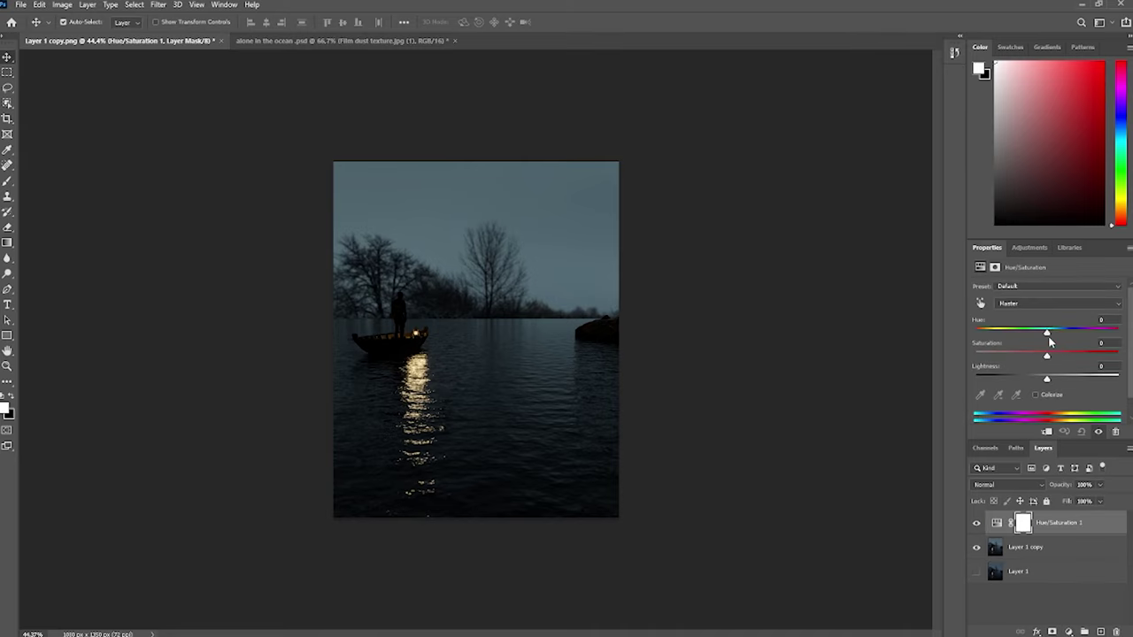
pyautogui.moveTo(1048, 335); pyautogui.dragTo(1042, 335)
pyautogui.moveTo(1046, 357)
pyautogui.mouseDown()
pyautogui.moveTo(1024, 358)
pyautogui.moveTo(1061, 358)
pyautogui.moveTo(1037, 358)
pyautogui.mouseUp()
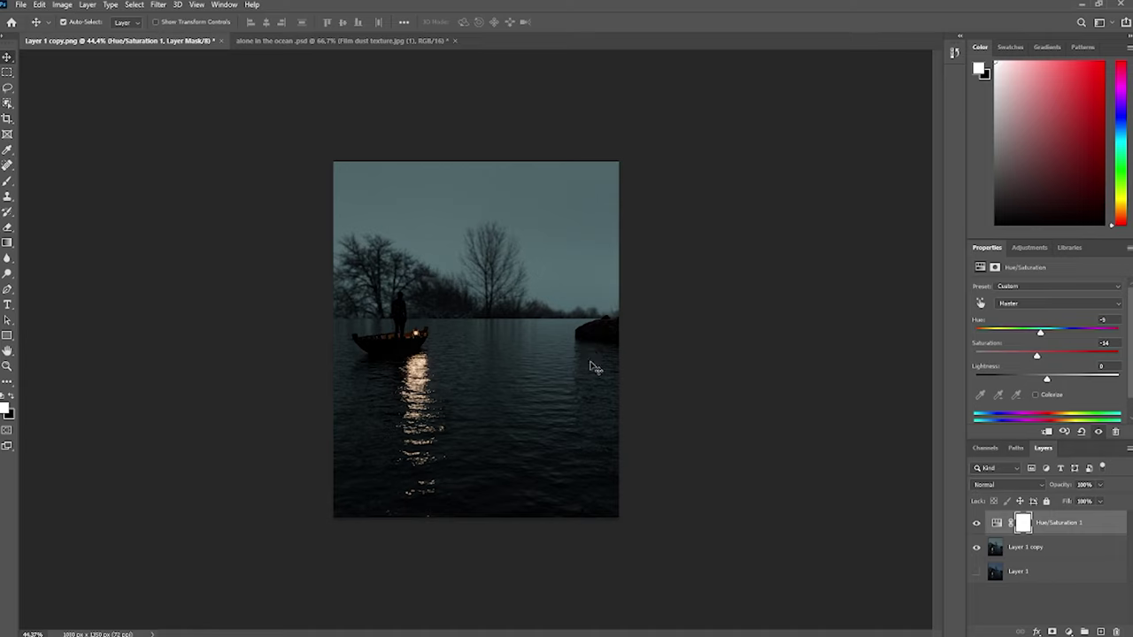